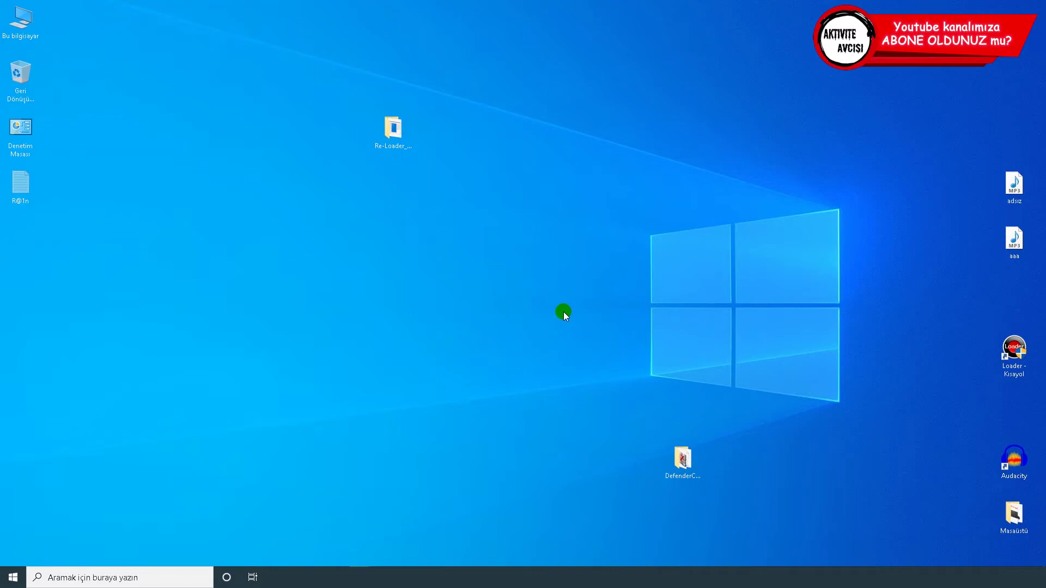
Open Windows Settings, search for "virüs ve teh" and open the Virüs ve tehdit koruması page
{"action": "left_click", "coordinate": [13, 577]}
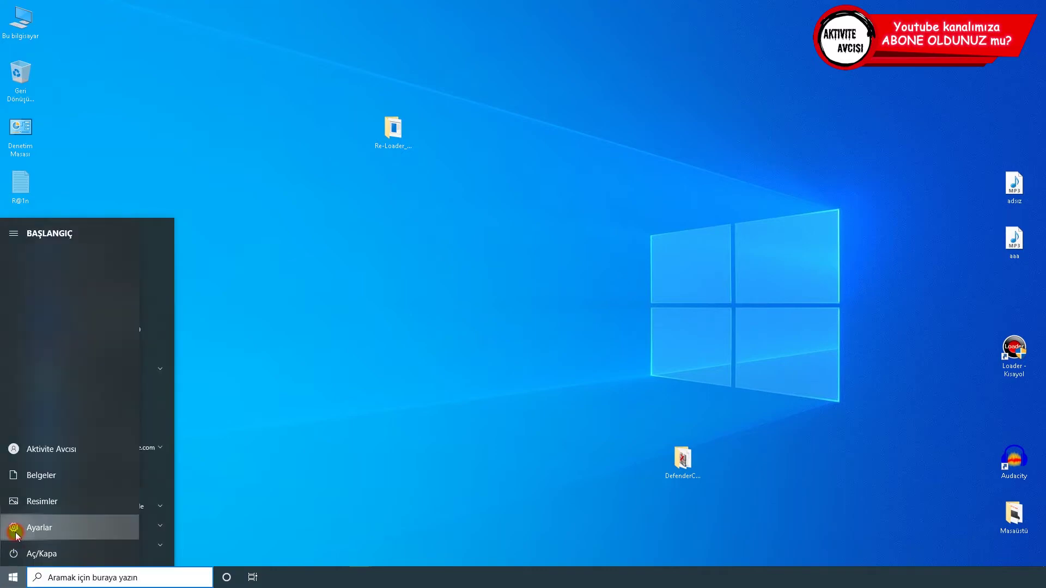
{"action": "left_click", "coordinate": [16, 531]}
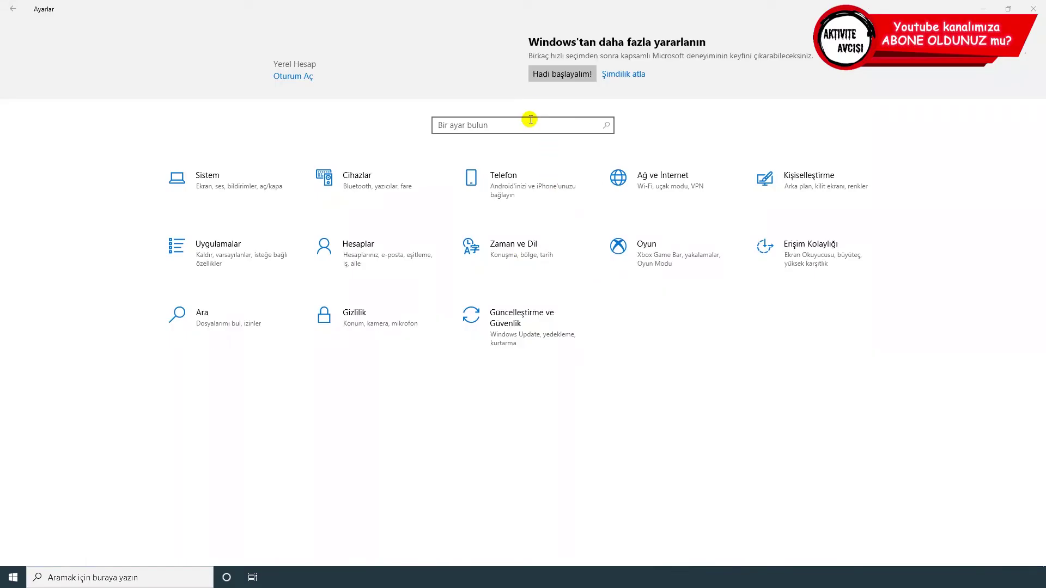
{"action": "left_click", "coordinate": [530, 121]}
{"action": "type", "text": "virüs"}
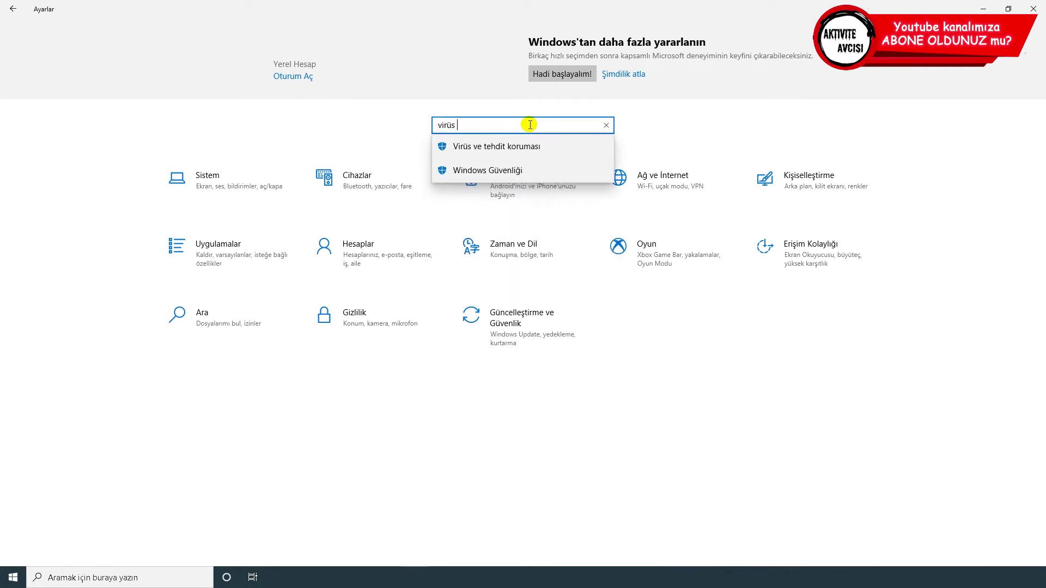
{"action": "type", "text": " ve teh"}
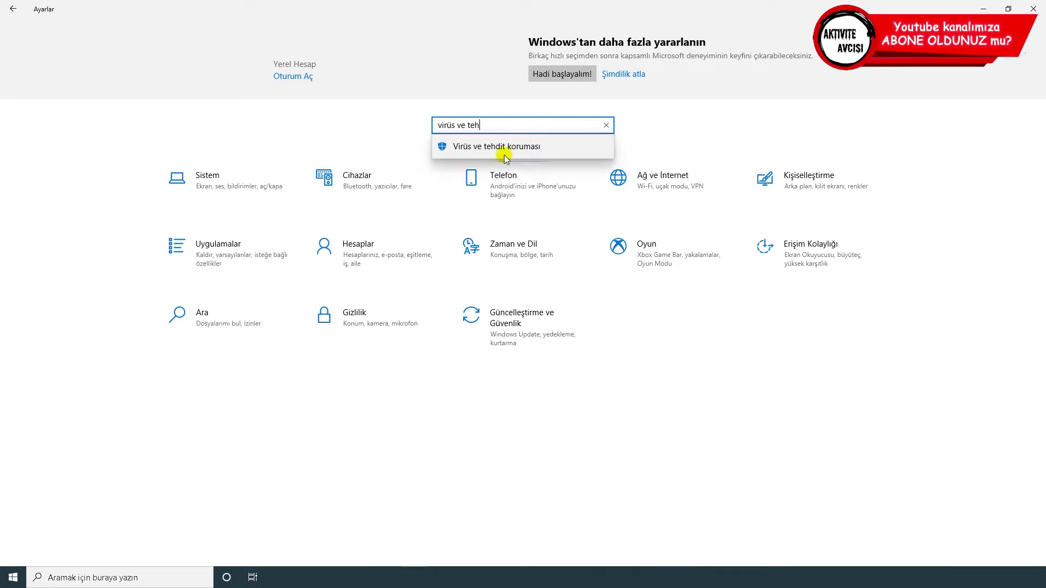
{"action": "left_click", "coordinate": [495, 148]}
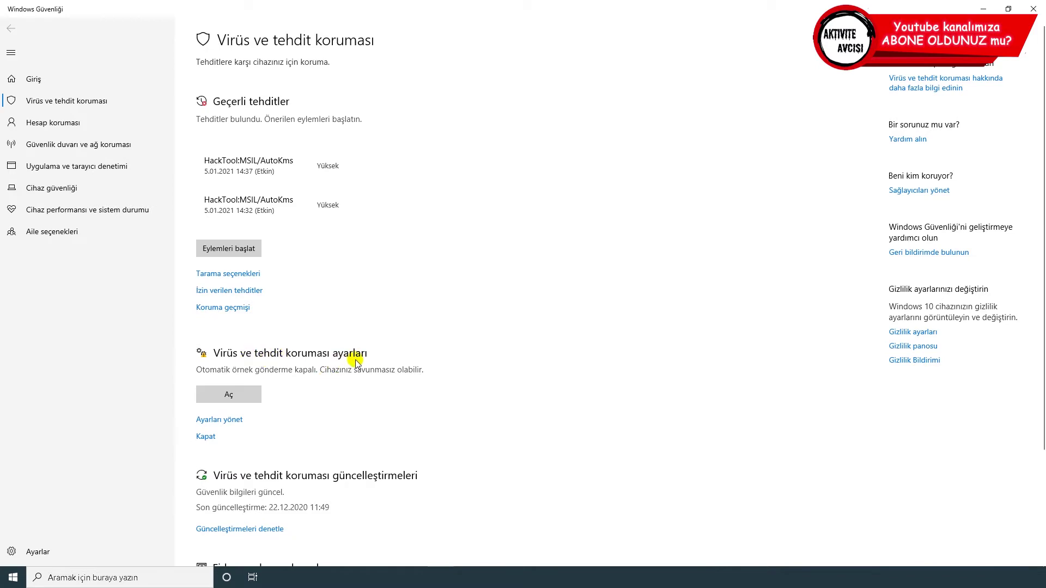
Turn off Gerçek zamanlı koruma in the virus and threat protection settings, and follow the notification back to the protection page and its settings
{"action": "left_click", "coordinate": [234, 420]}
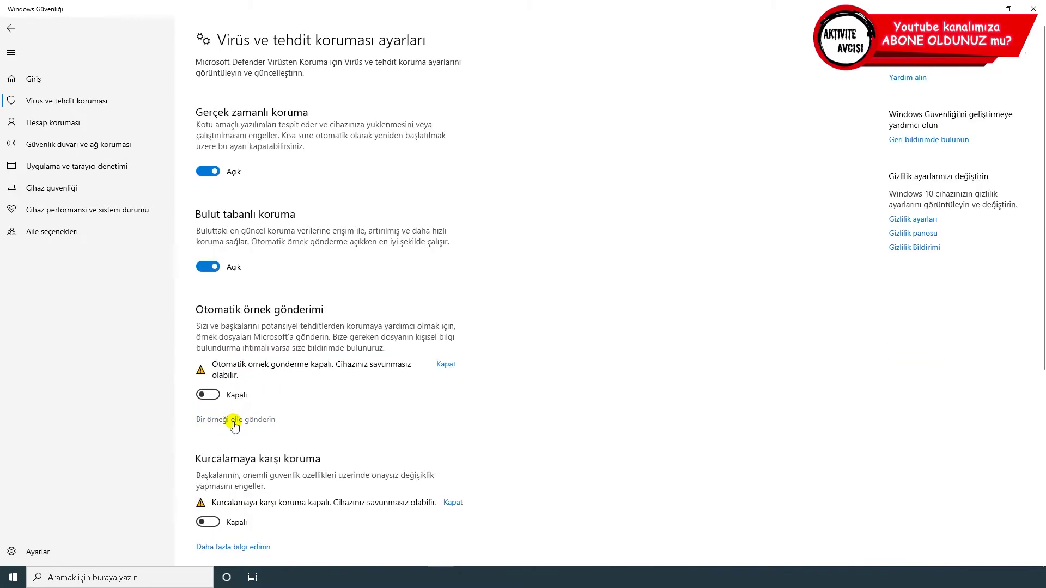
{"action": "left_click", "coordinate": [213, 172]}
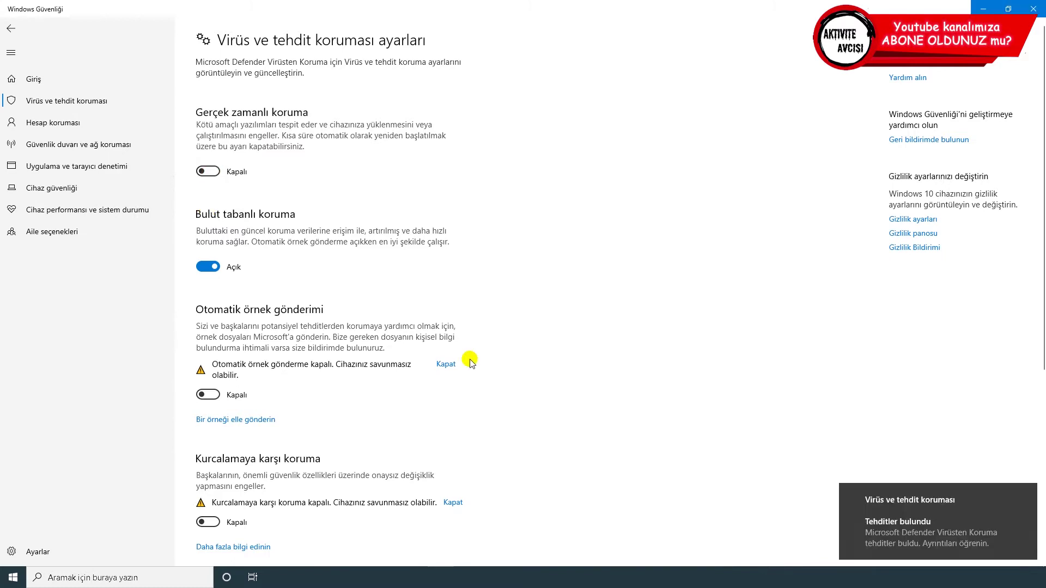
{"action": "left_click", "coordinate": [213, 288]}
{"action": "scroll", "coordinate": [529, 336], "scroll_direction": "down", "scroll_amount": 5}
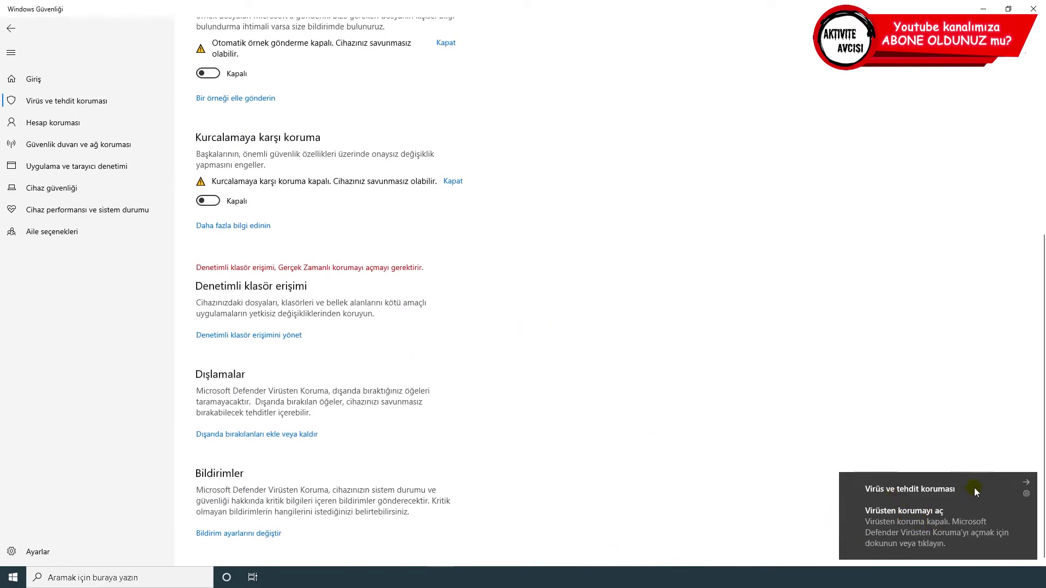
{"action": "left_click", "coordinate": [956, 488]}
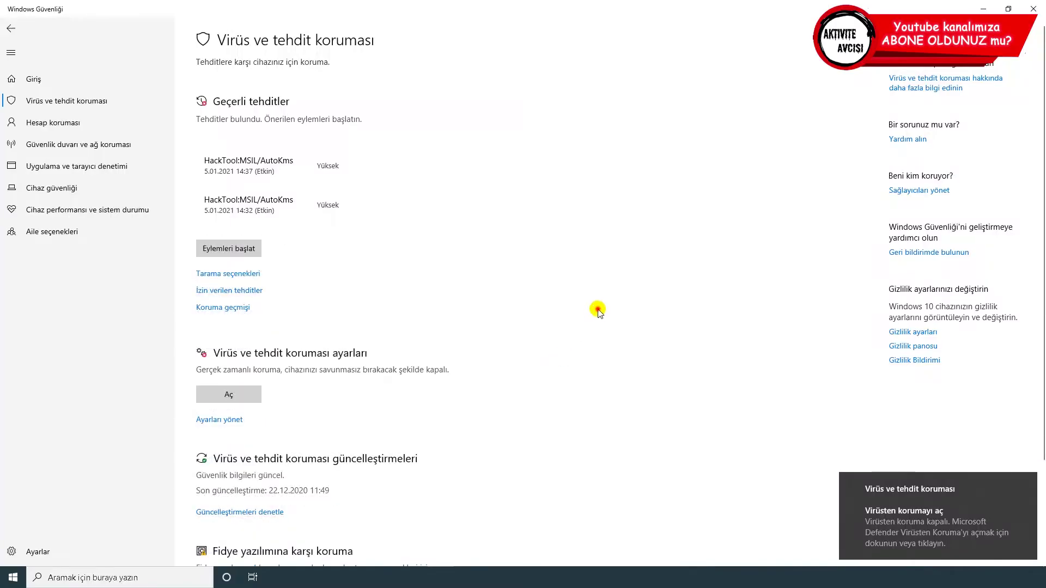
{"action": "left_click", "coordinate": [230, 421]}
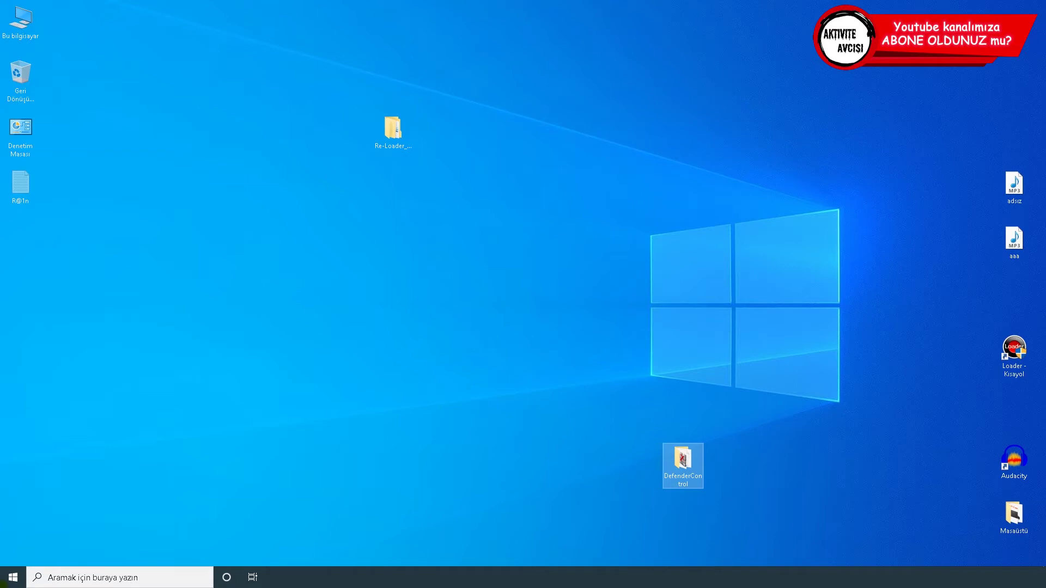
Launch the Registry Editor by searching Windows for "regedit"
{"action": "left_click", "coordinate": [60, 581]}
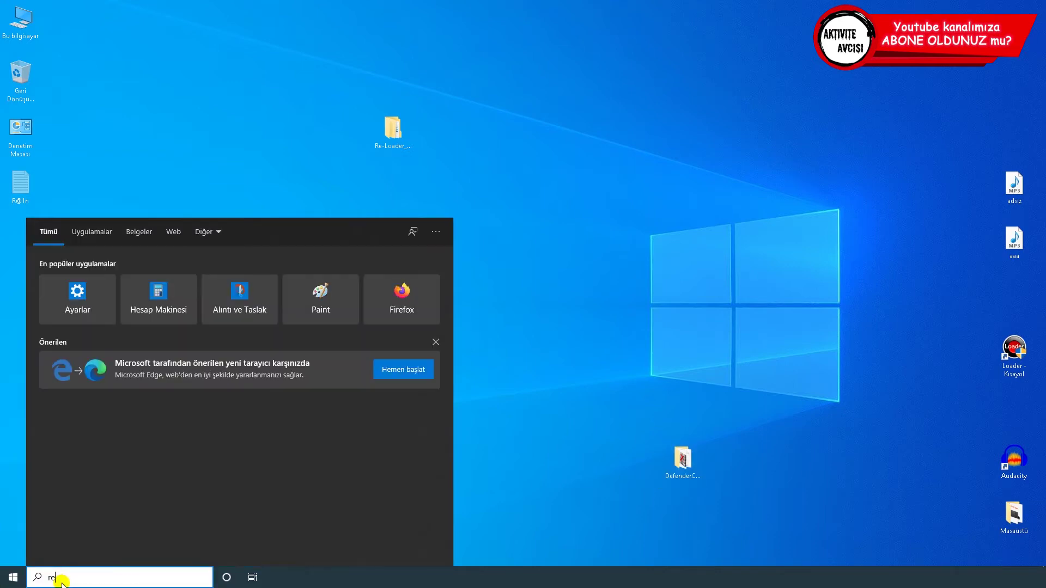
{"action": "type", "text": "regedit"}
{"action": "key", "text": "Return"}
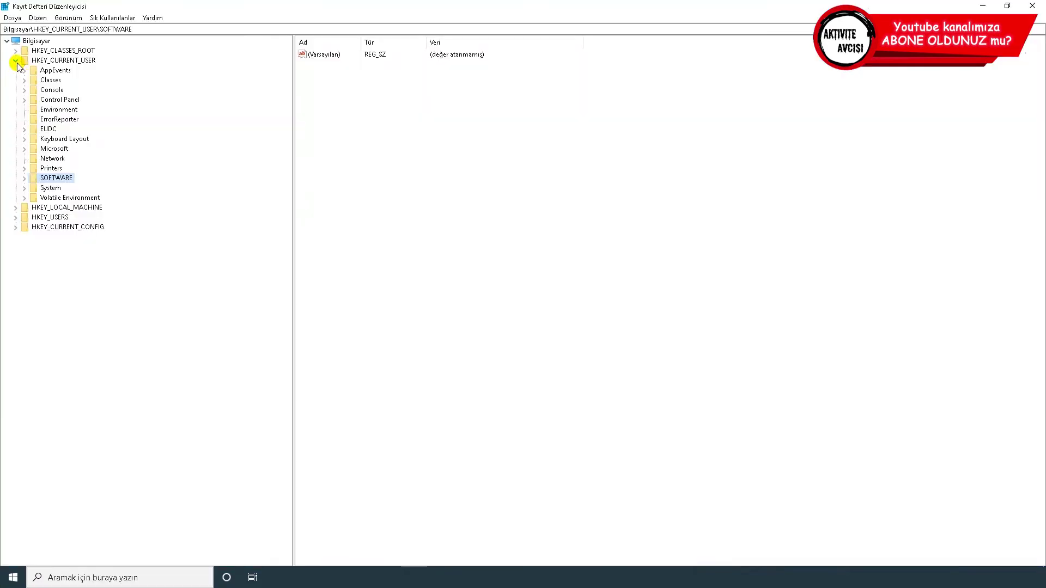
Collapse HKEY_CURRENT_USER and go to the registry key HKEY_LOCAL_MACHINE\SYSTEM\CurrentControlSet\Services\SecurityHealthService
{"action": "left_click", "coordinate": [16, 60]}
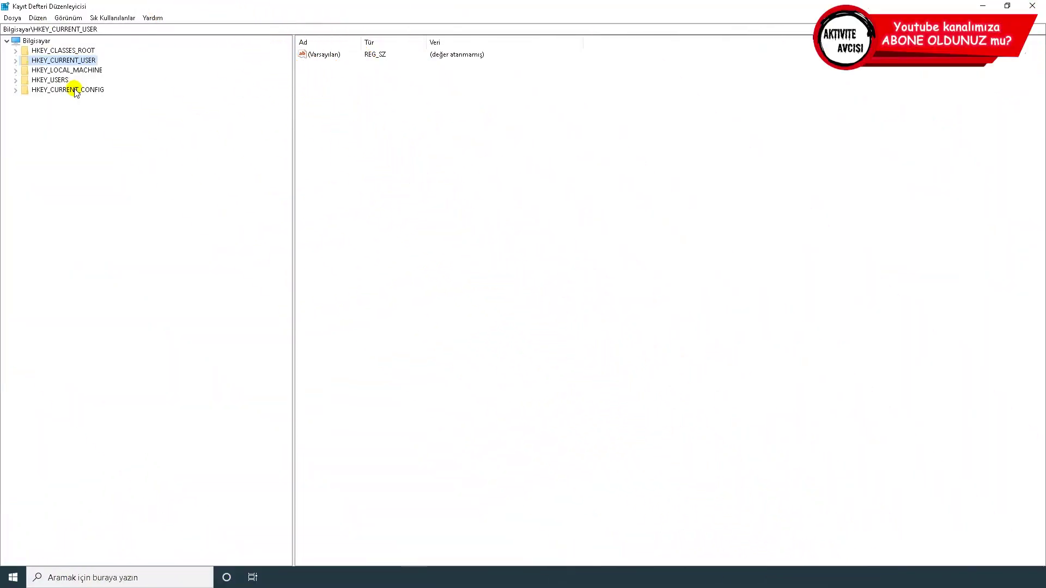
{"action": "double_click", "coordinate": [62, 72]}
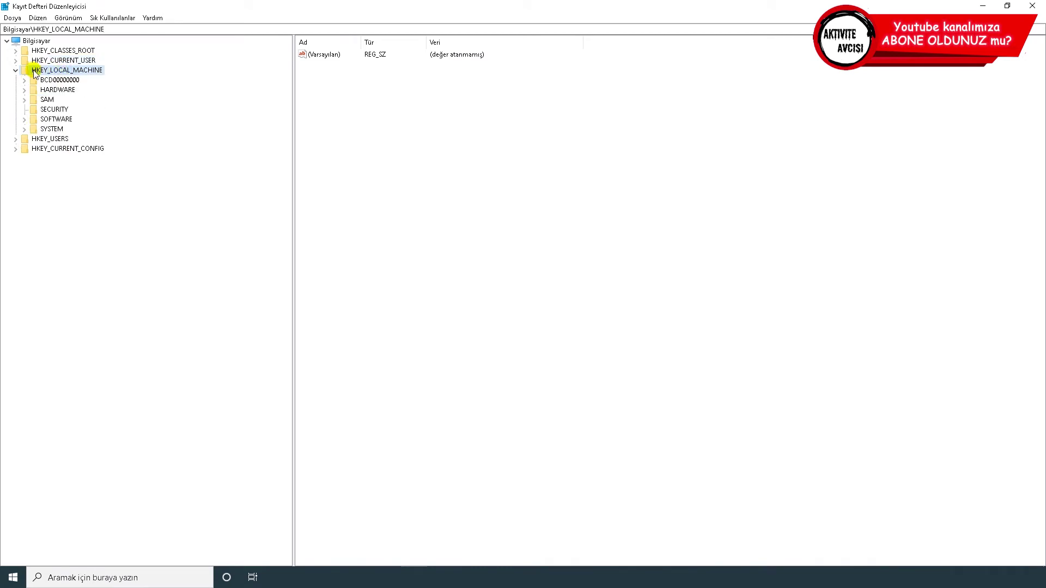
{"action": "double_click", "coordinate": [35, 128]}
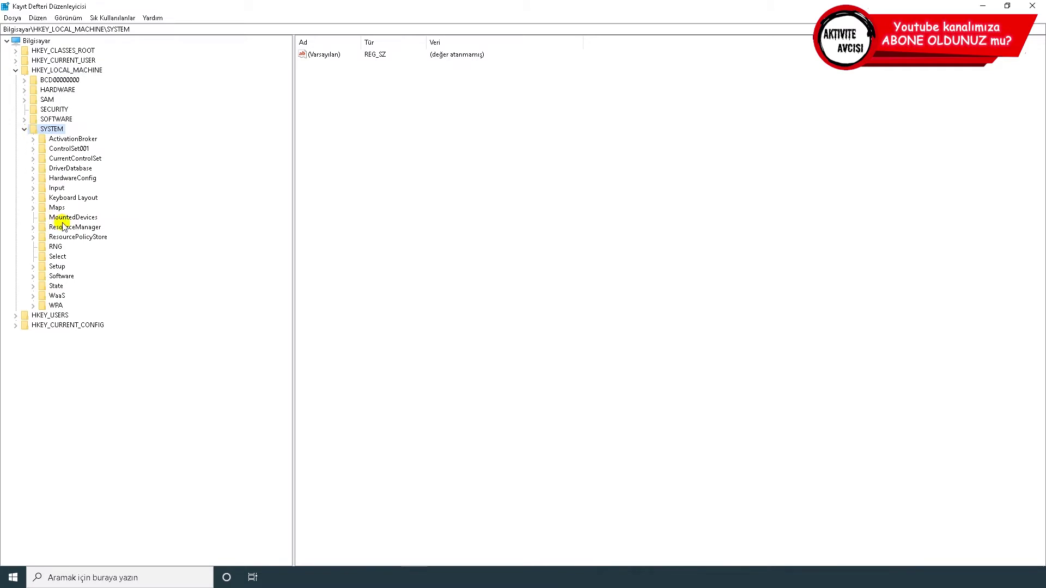
{"action": "double_click", "coordinate": [59, 161]}
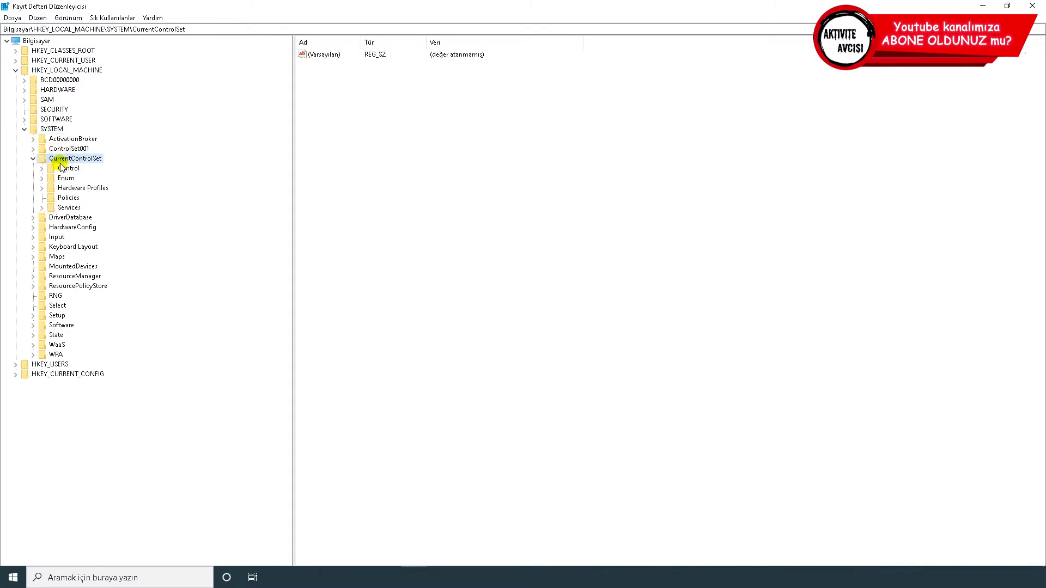
{"action": "double_click", "coordinate": [64, 208]}
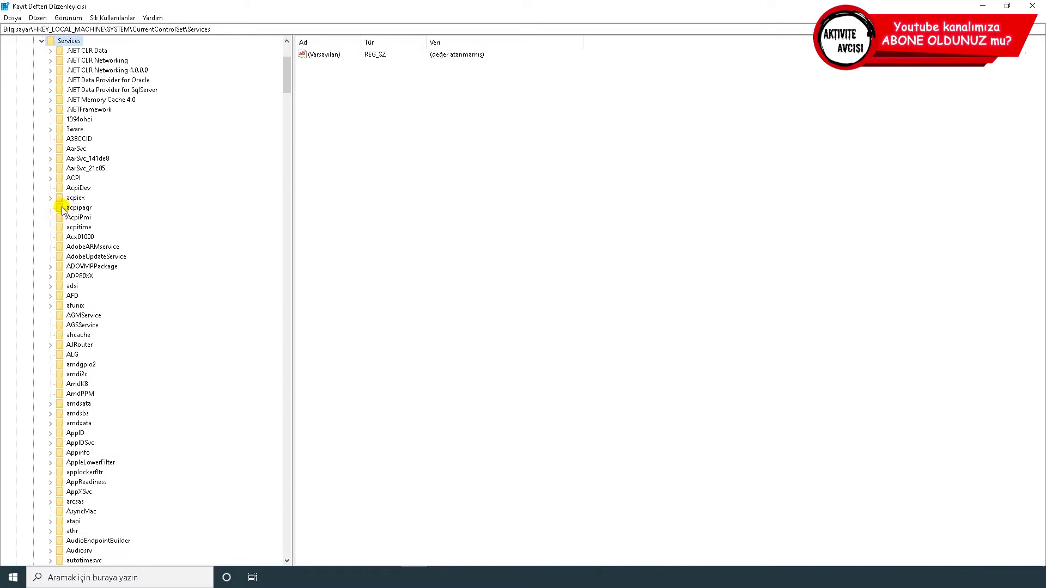
{"action": "scroll", "coordinate": [128, 223], "scroll_direction": "down", "scroll_amount": 3}
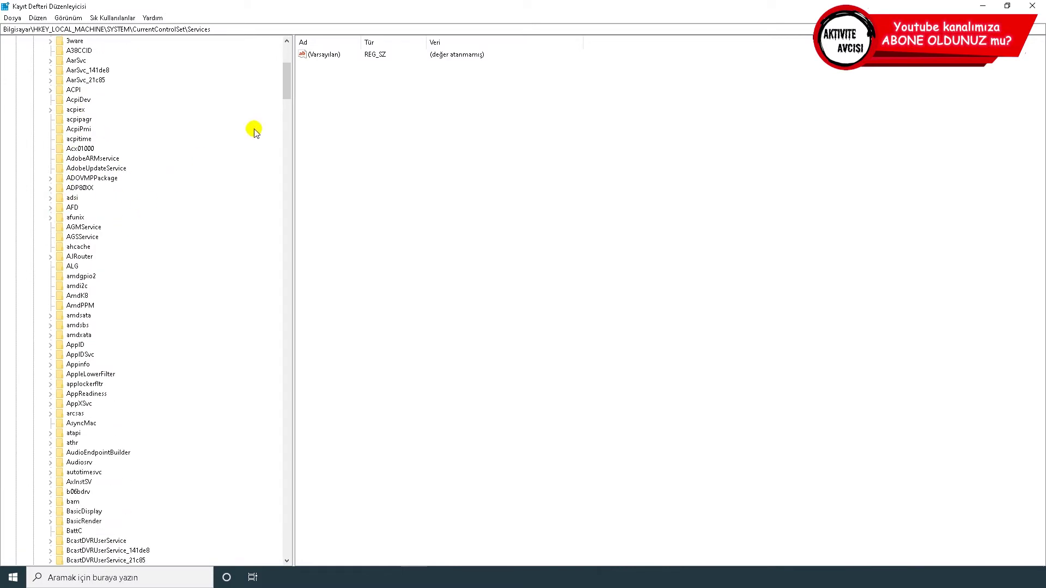
{"action": "left_click_drag", "start_coordinate": [285, 86], "coordinate": [288, 133]}
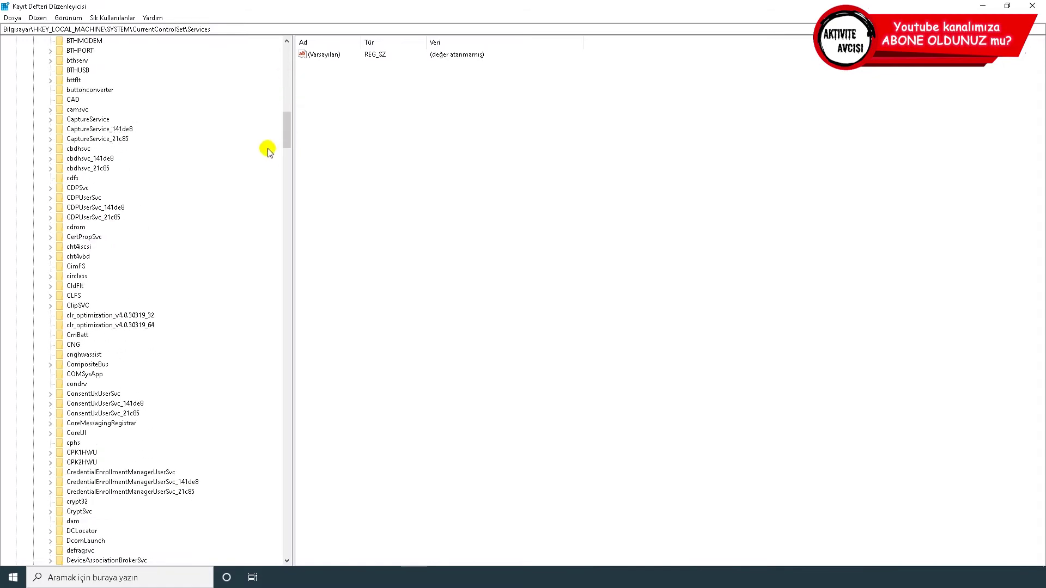
{"action": "left_click_drag", "start_coordinate": [284, 133], "coordinate": [286, 396]}
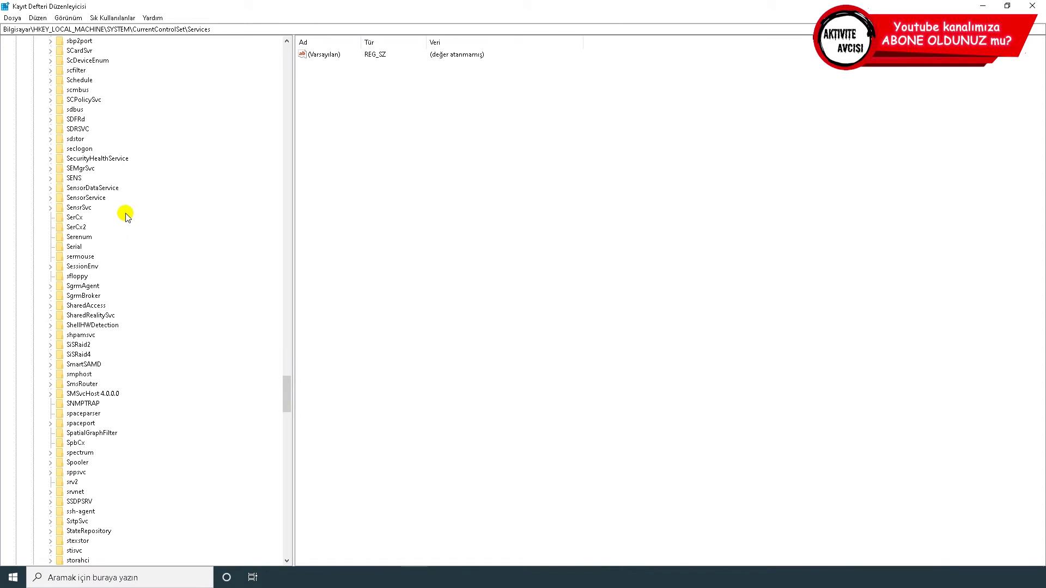
{"action": "left_click", "coordinate": [96, 158]}
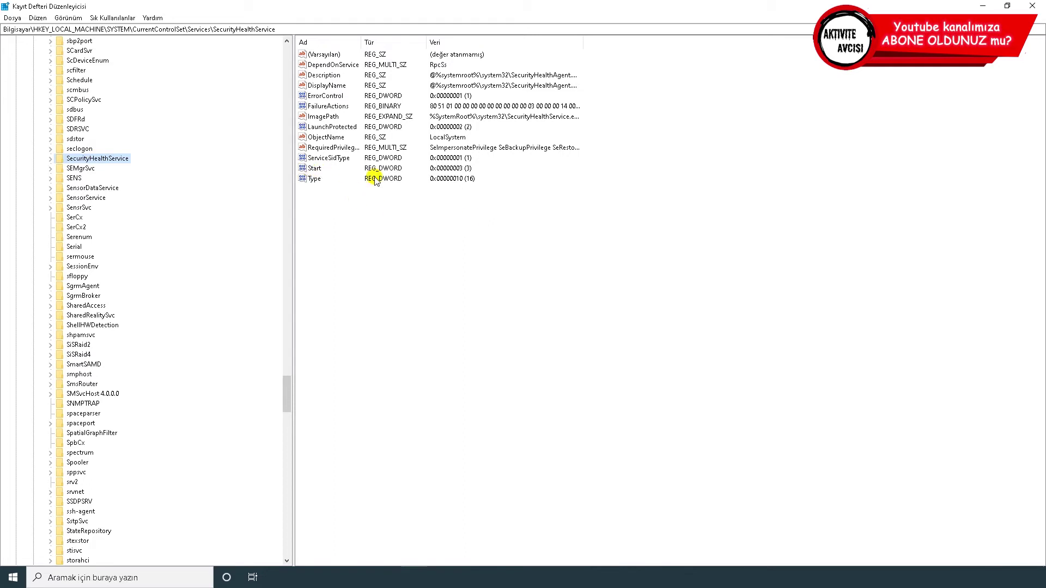
Set the SecurityHealthService key's Start value to 4 and close the Registry Editor
{"action": "double_click", "coordinate": [315, 168]}
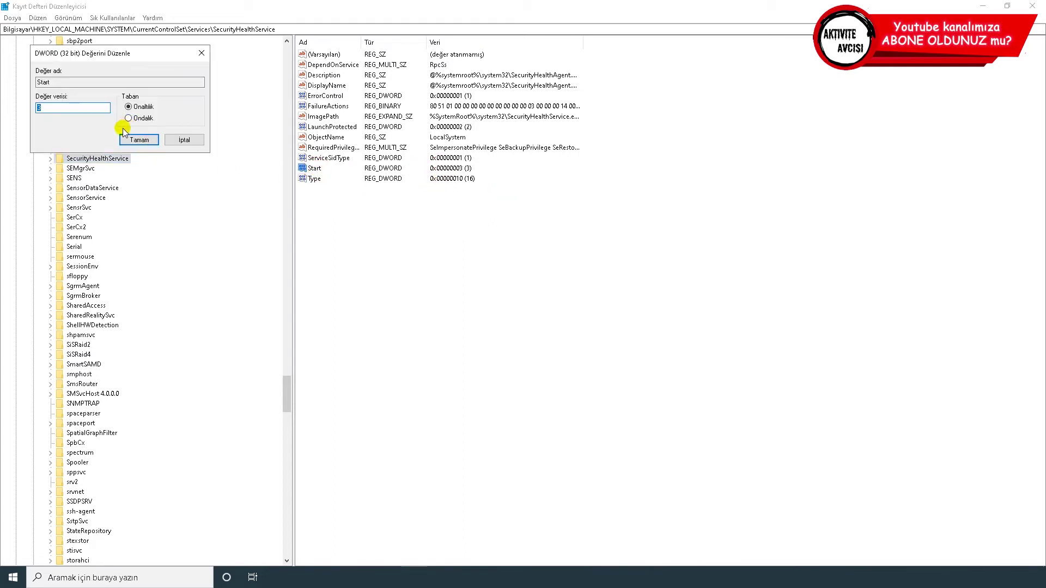
{"action": "type", "text": "4"}
{"action": "left_click", "coordinate": [132, 141]}
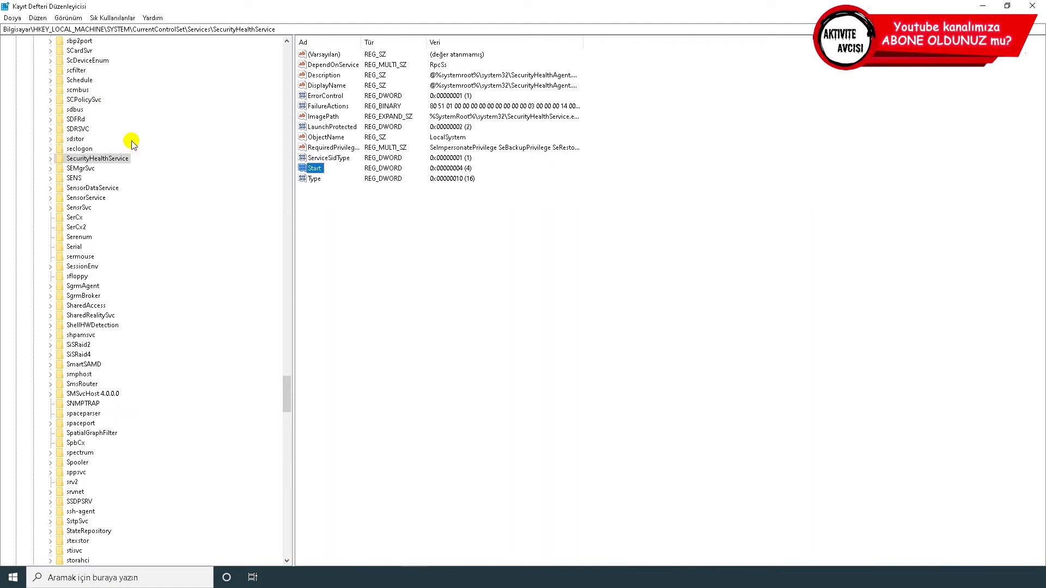
{"action": "left_click", "coordinate": [409, 268]}
{"action": "left_click", "coordinate": [1033, 6]}
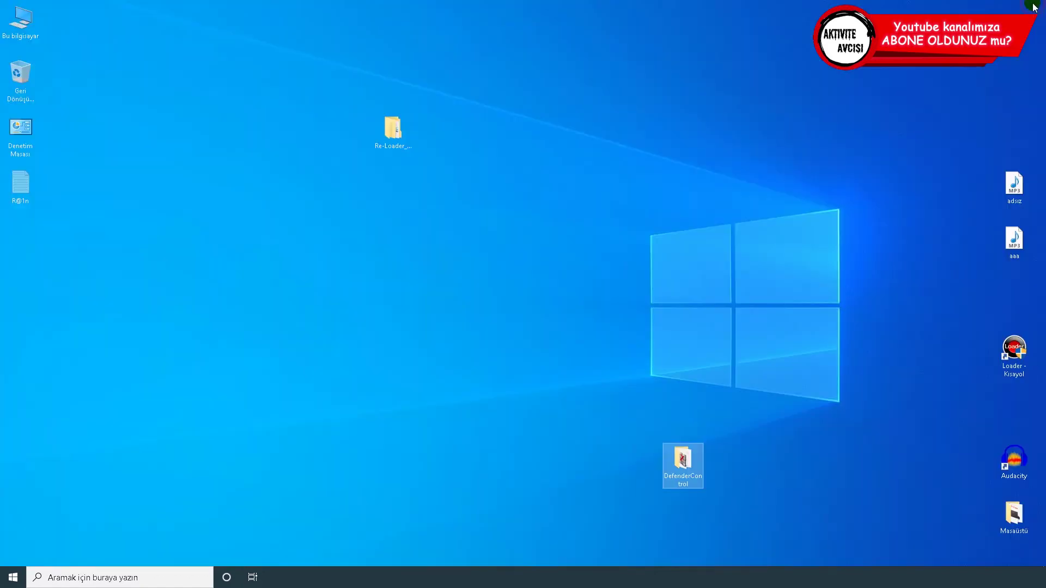
Run the DefenderControl application from the DefenderControl desktop folder and enable Windows Defender with it
{"action": "left_click", "coordinate": [581, 170]}
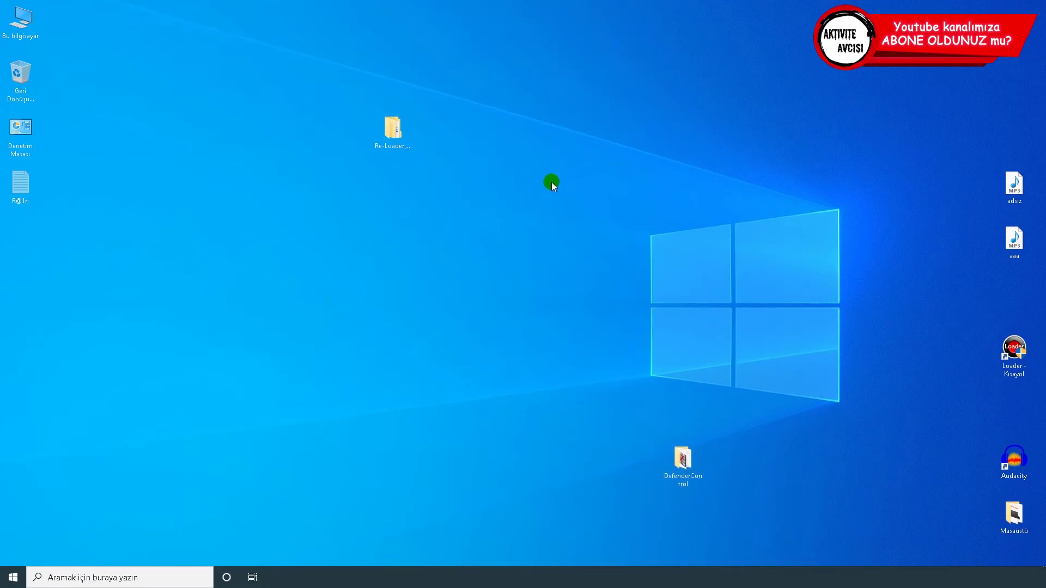
{"action": "left_click", "coordinate": [681, 466]}
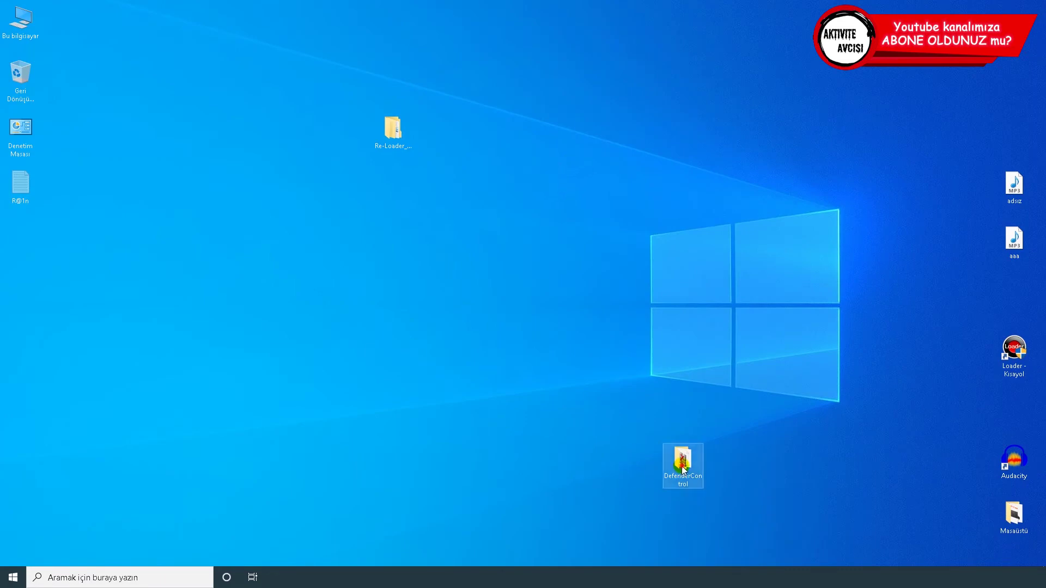
{"action": "double_click", "coordinate": [684, 463]}
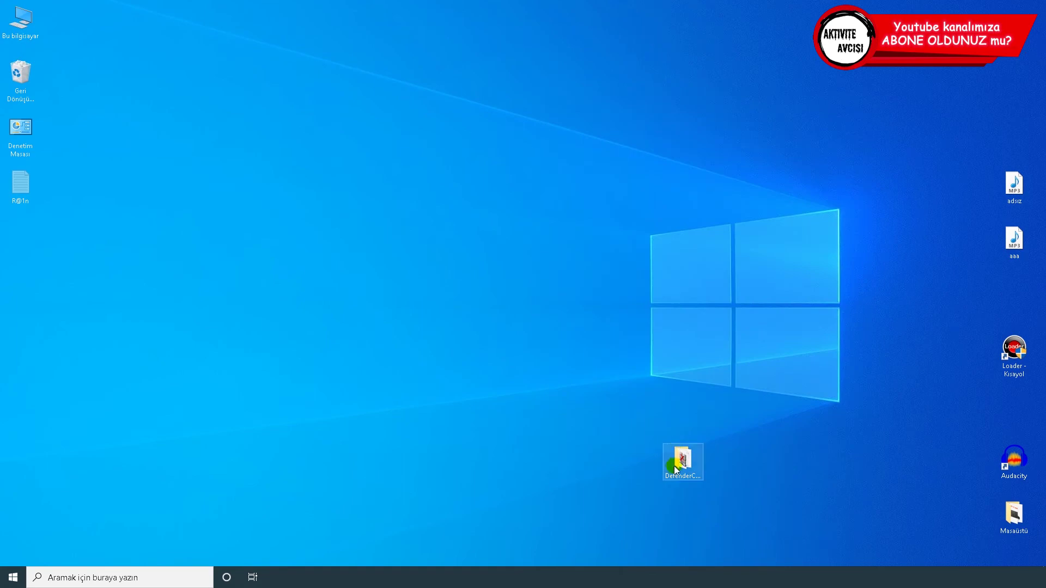
{"action": "double_click", "coordinate": [682, 463]}
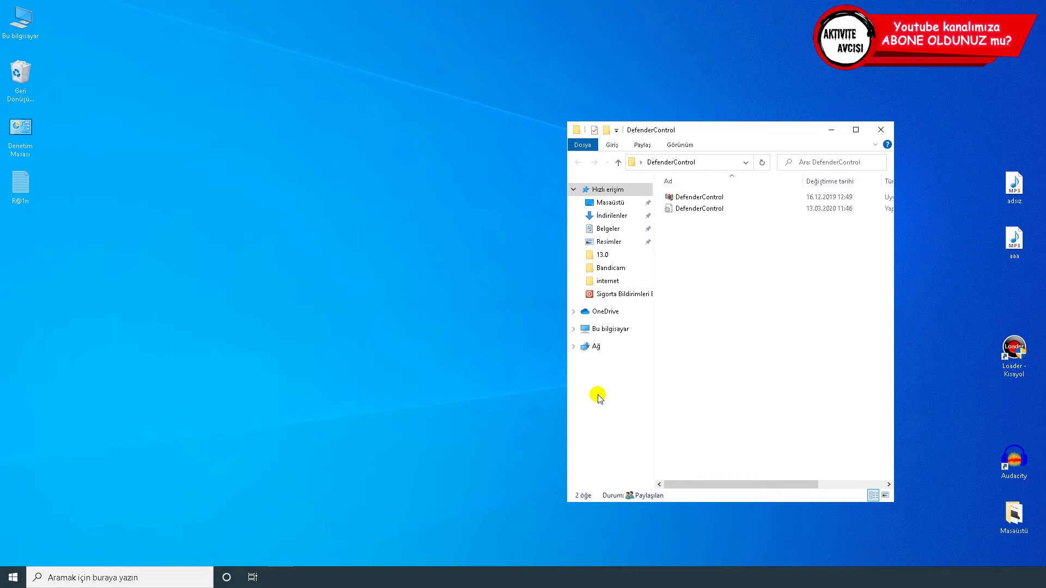
{"action": "left_click", "coordinate": [847, 131]}
{"action": "left_click", "coordinate": [213, 70]}
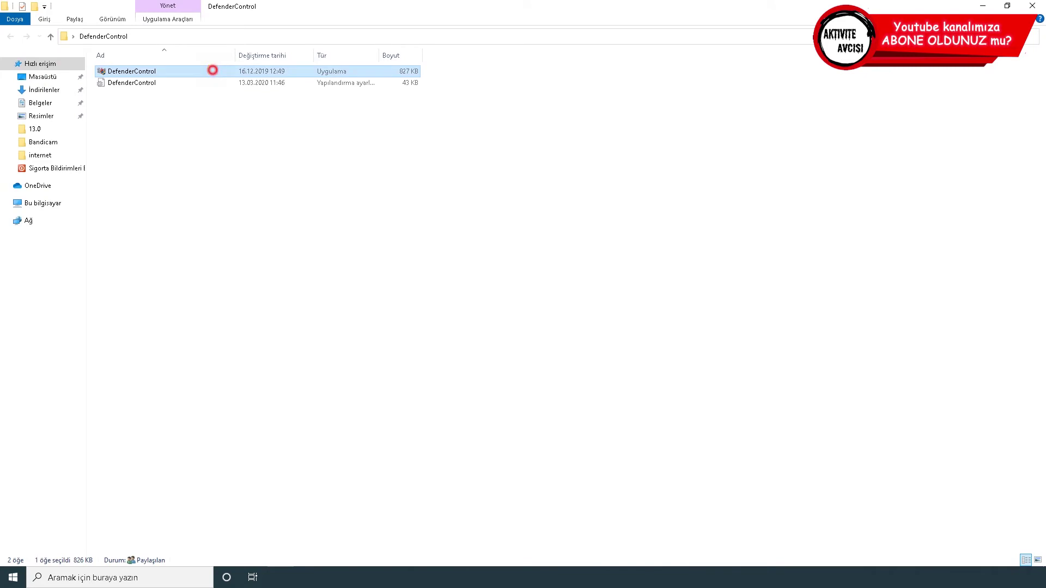
{"action": "double_click", "coordinate": [213, 71]}
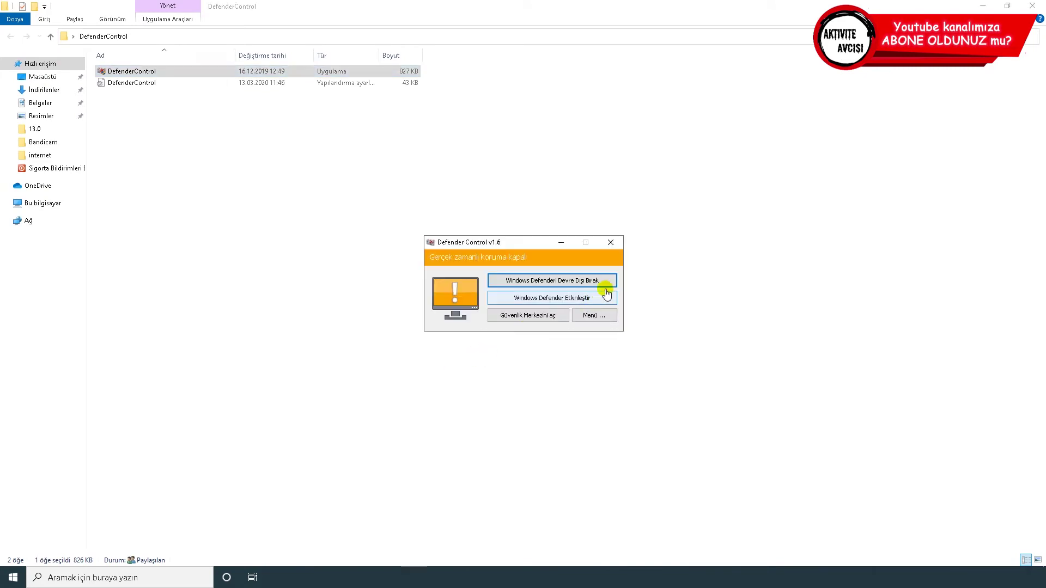
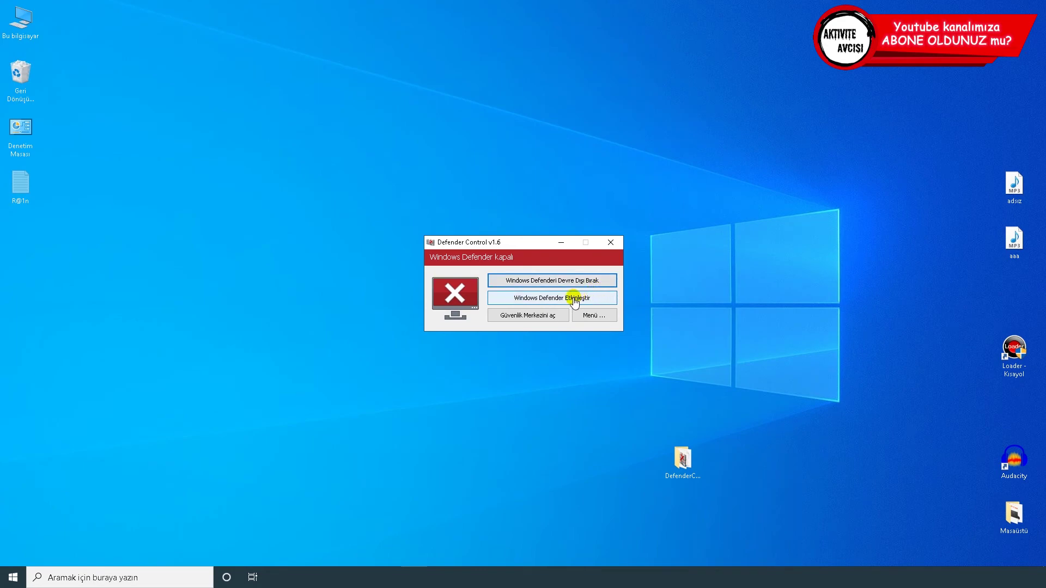
{"action": "left_click", "coordinate": [541, 304]}
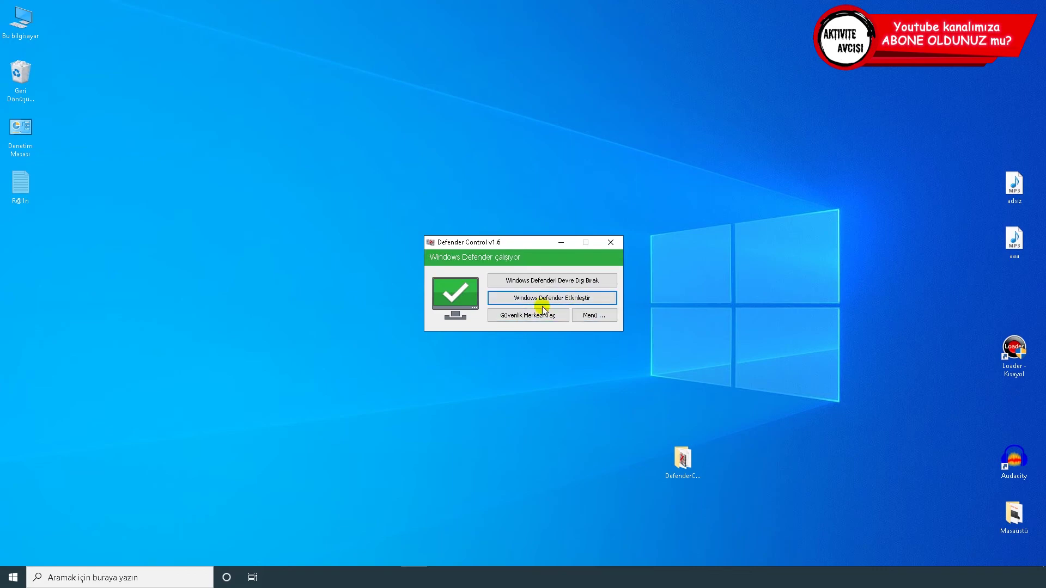
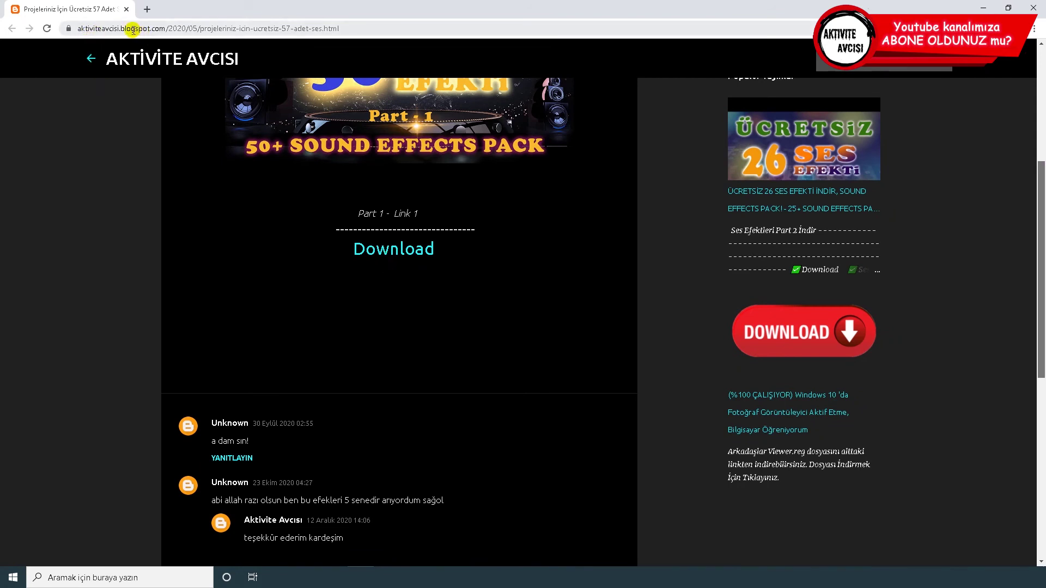
Try to open the Part 1 download link in the Aktivite Avcısı blog's sound effects post
{"action": "left_click", "coordinate": [384, 256]}
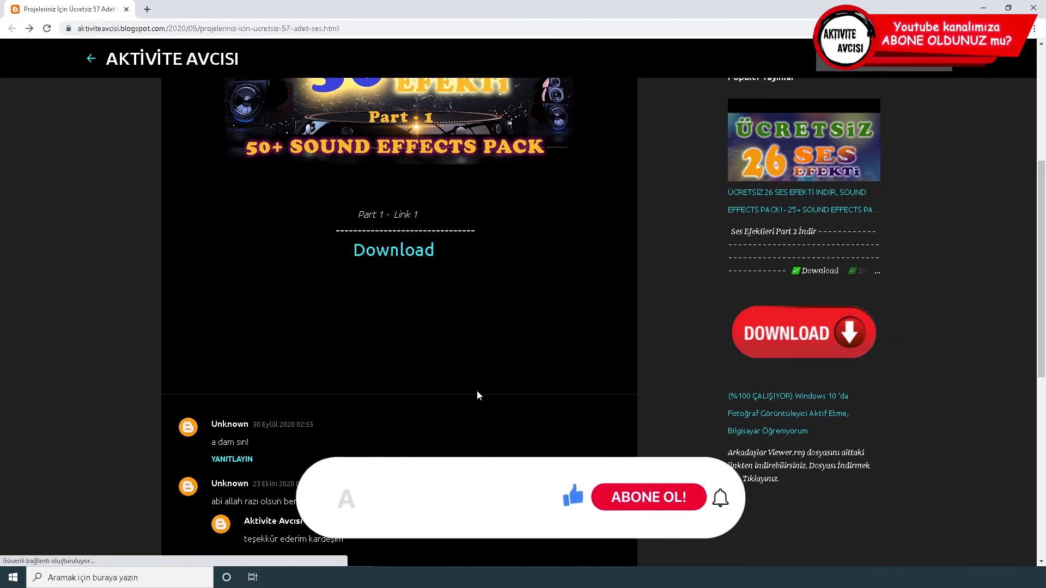
{"action": "scroll", "coordinate": [475, 392], "scroll_direction": "up", "scroll_amount": 2}
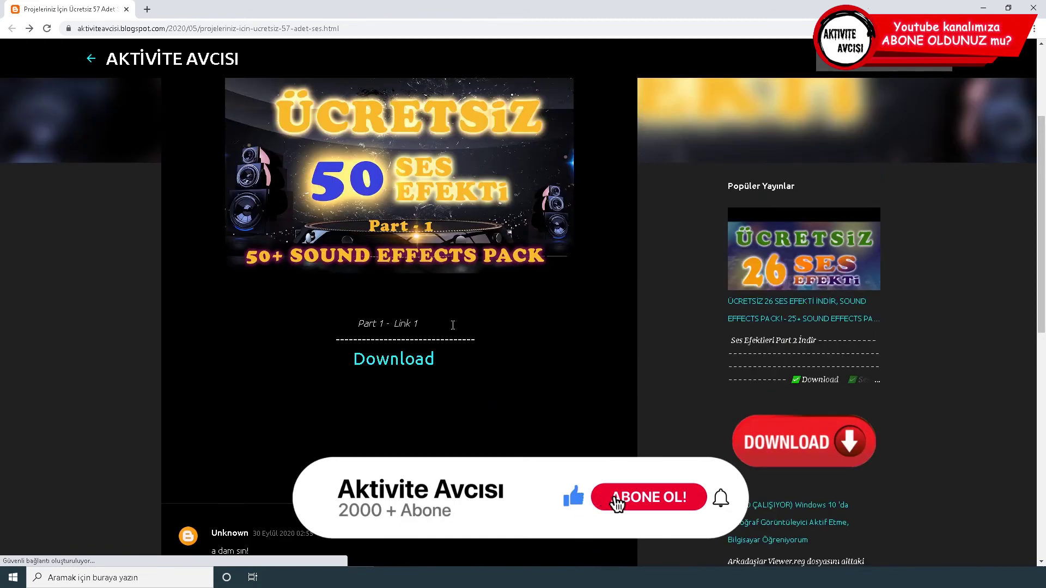
{"action": "scroll", "coordinate": [365, 158], "scroll_direction": "down", "scroll_amount": 2}
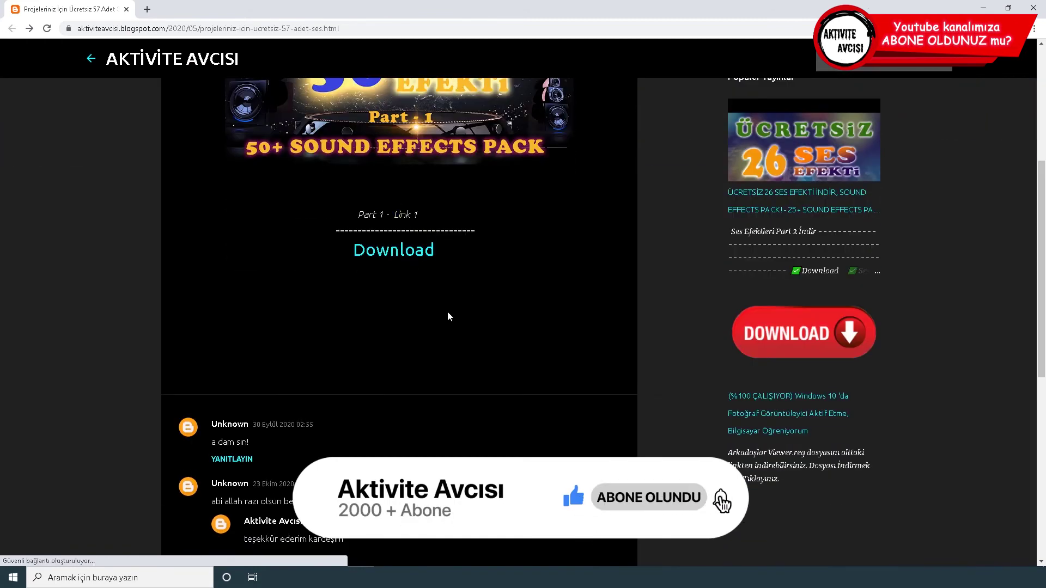
{"action": "left_click", "coordinate": [402, 258]}
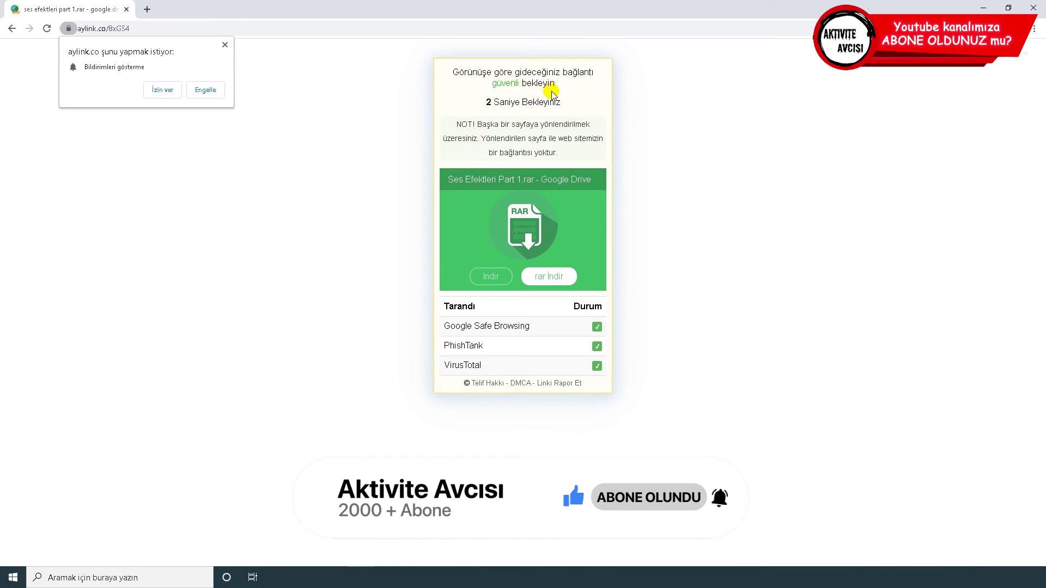
Dismiss the aylink.co notification request and try to continue to the linked file, closing the redirected page
{"action": "left_click", "coordinate": [225, 46]}
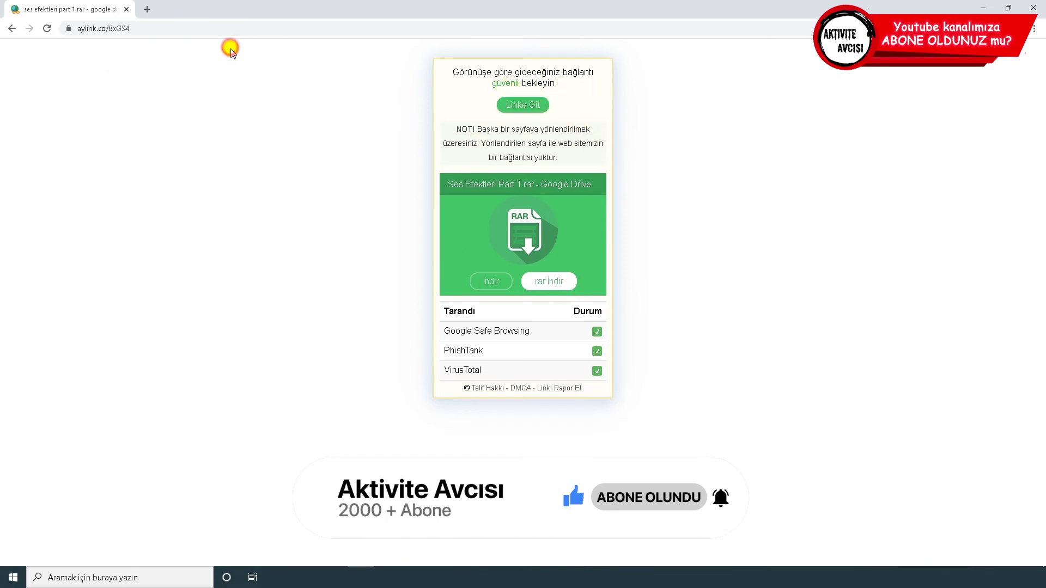
{"action": "left_click", "coordinate": [523, 105]}
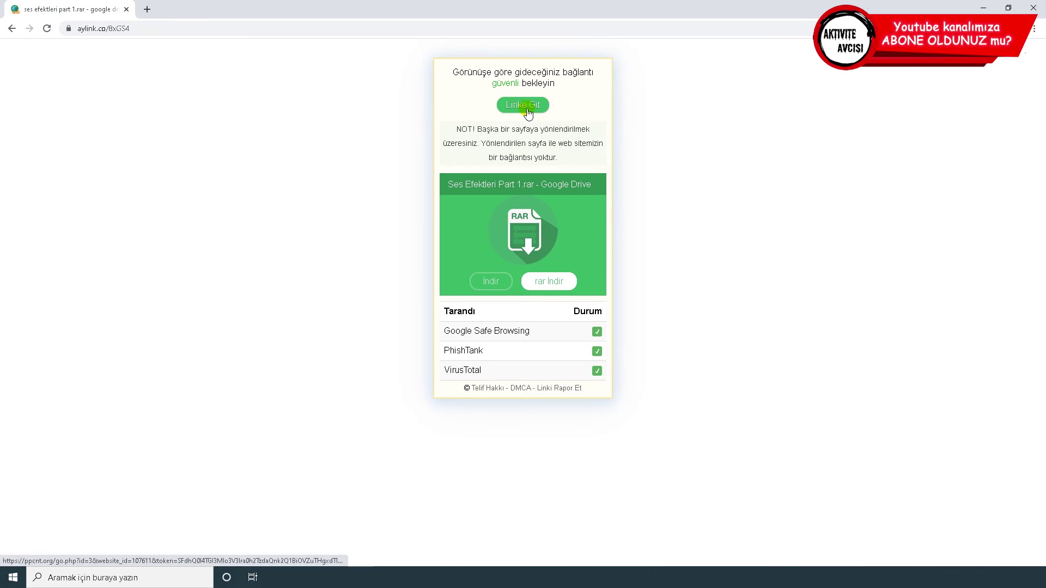
{"action": "left_click", "coordinate": [527, 107]}
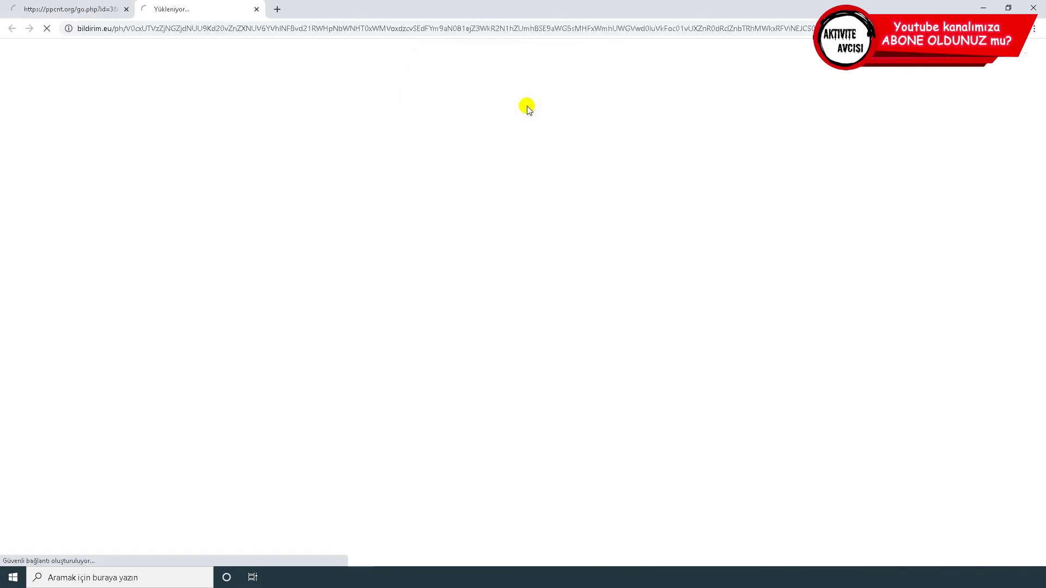
{"action": "left_click", "coordinate": [126, 9]}
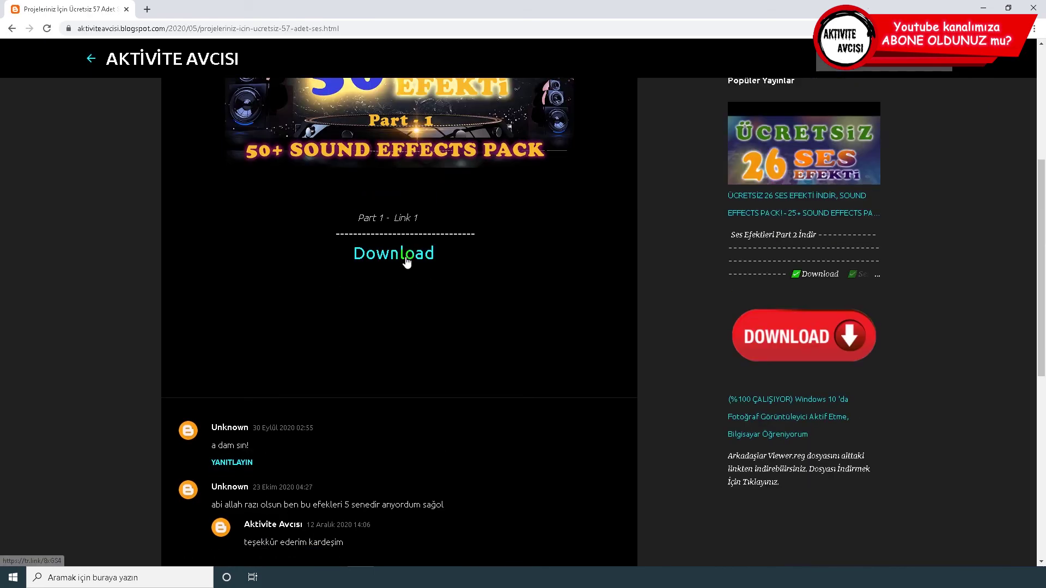
Open the blog post's Part 1 download link again, dismissing the advertising page and the aylink.co notification request
{"action": "left_click", "coordinate": [406, 260]}
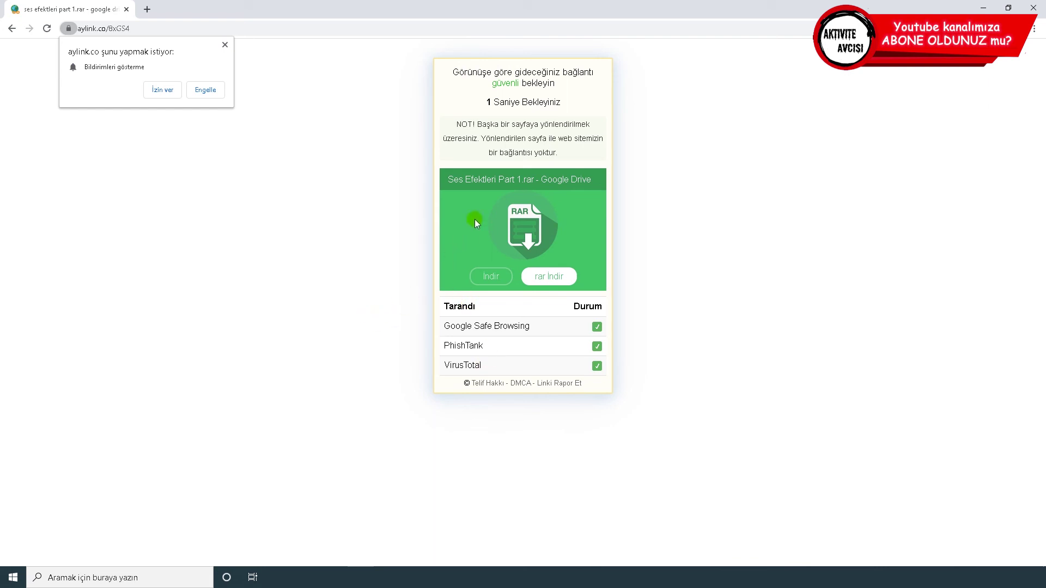
{"action": "left_click", "coordinate": [524, 105]}
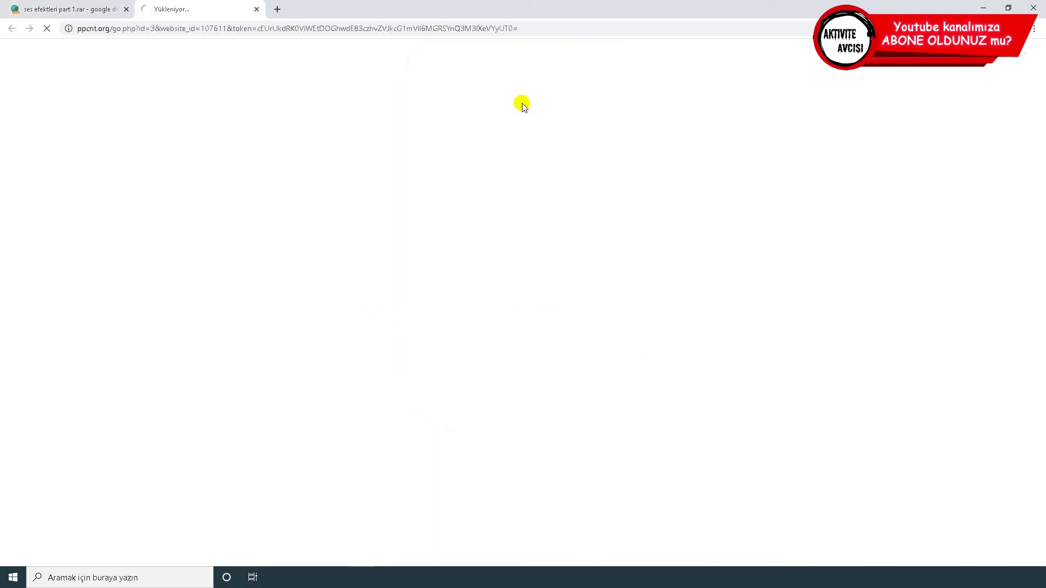
{"action": "left_click", "coordinate": [257, 9]}
{"action": "left_click", "coordinate": [225, 45]}
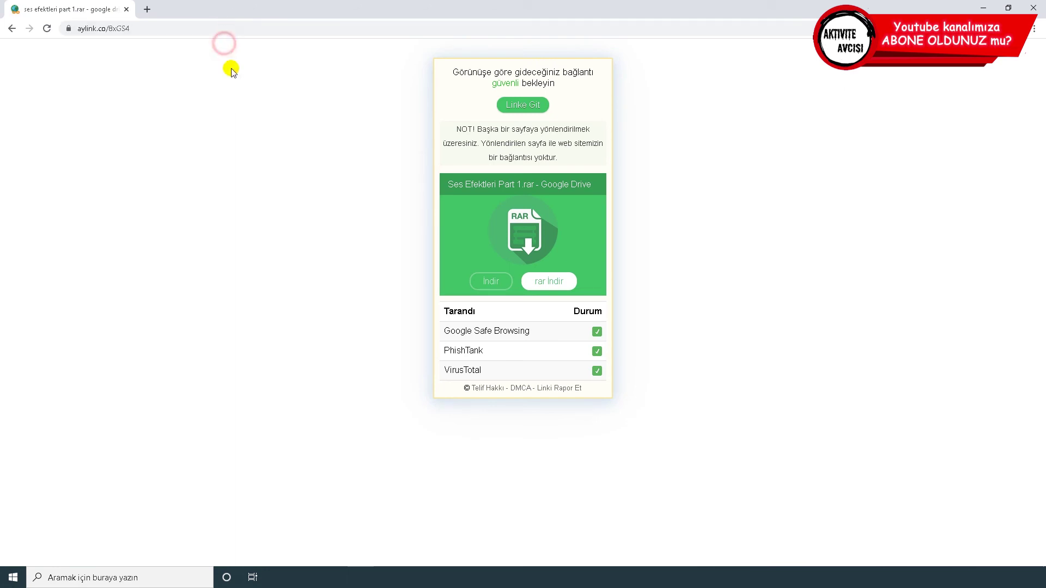
Continue to the linked Google Drive page and download Ses Efektleri Part 1.rar, closing the extra advertising and download pages
{"action": "left_click", "coordinate": [516, 105]}
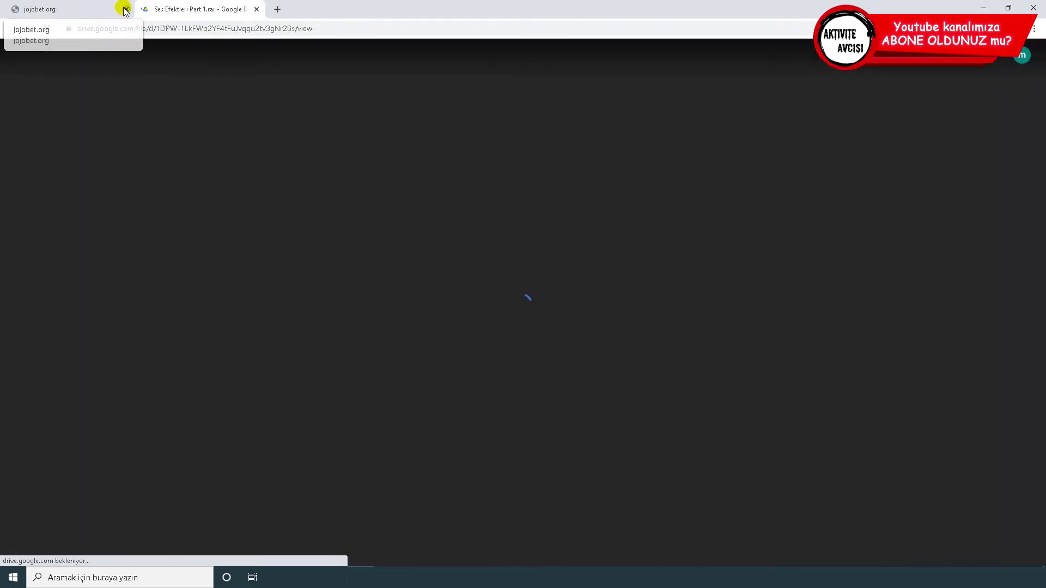
{"action": "left_click", "coordinate": [126, 10]}
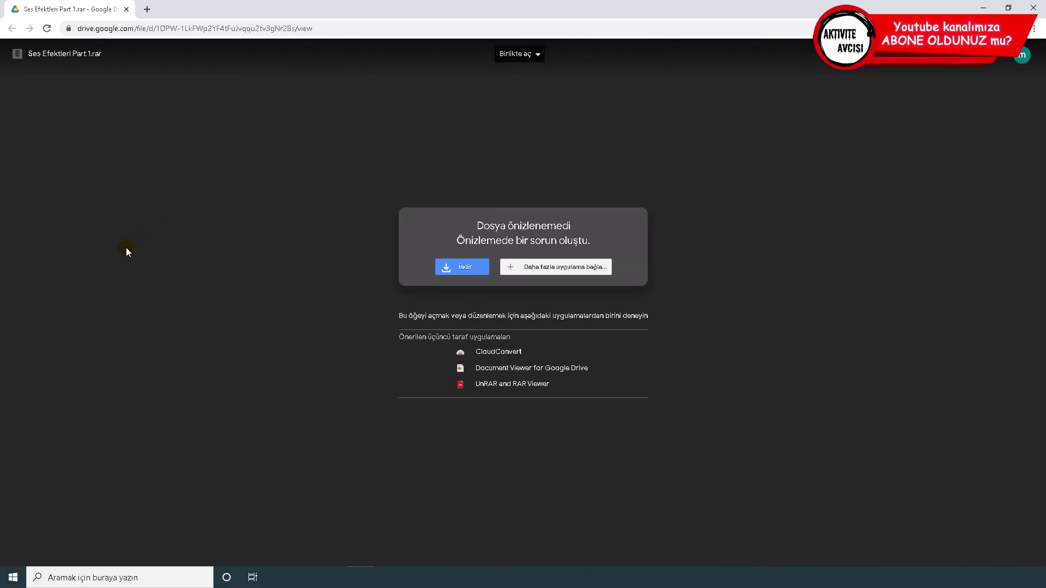
{"action": "left_click", "coordinate": [462, 267]}
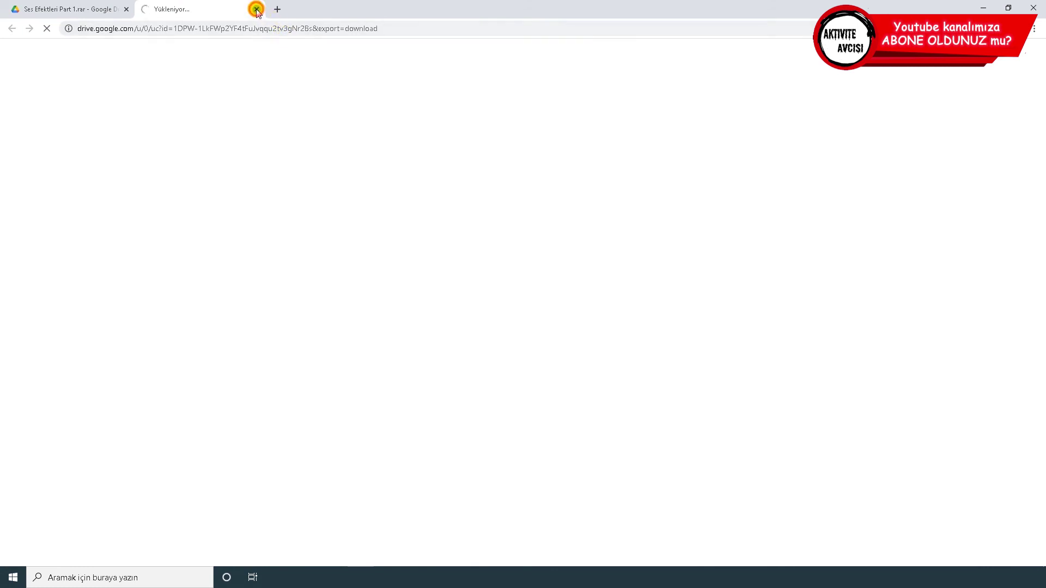
{"action": "left_click", "coordinate": [257, 9]}
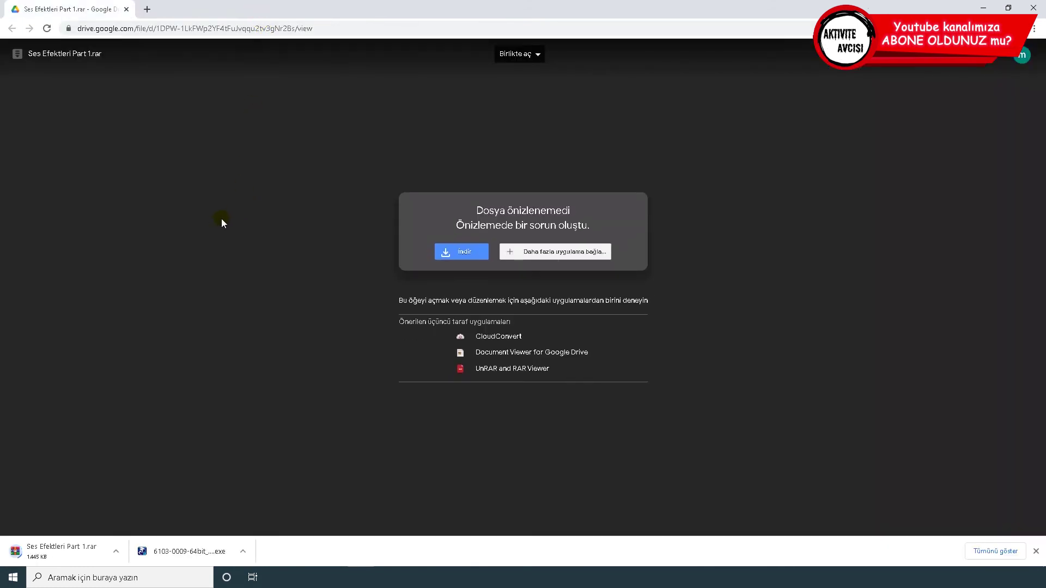